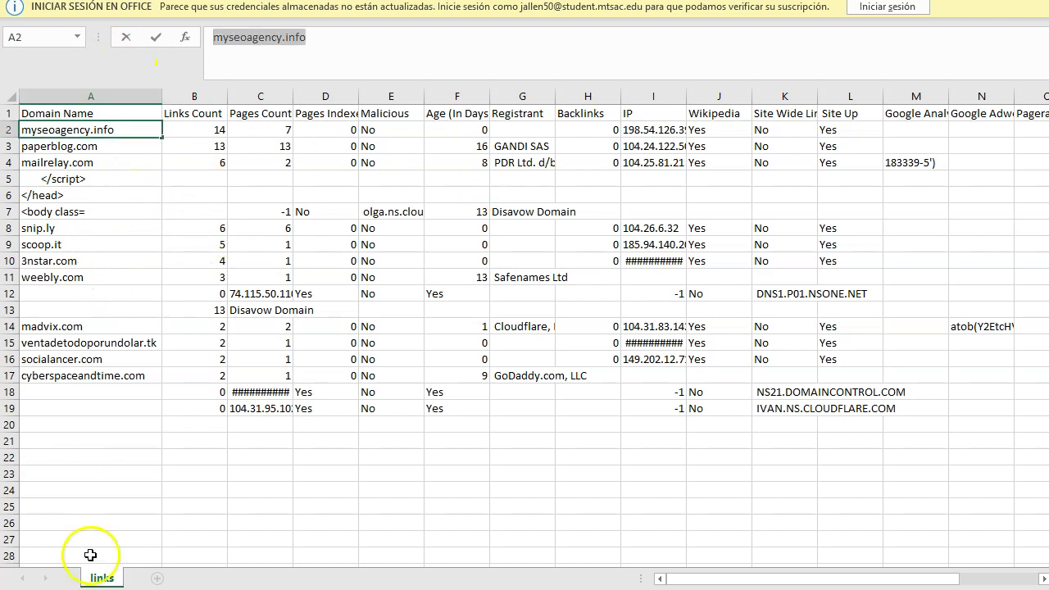
Examine the Domain Name and Links Count column headers of the links sheet.
left_click(133, 449)
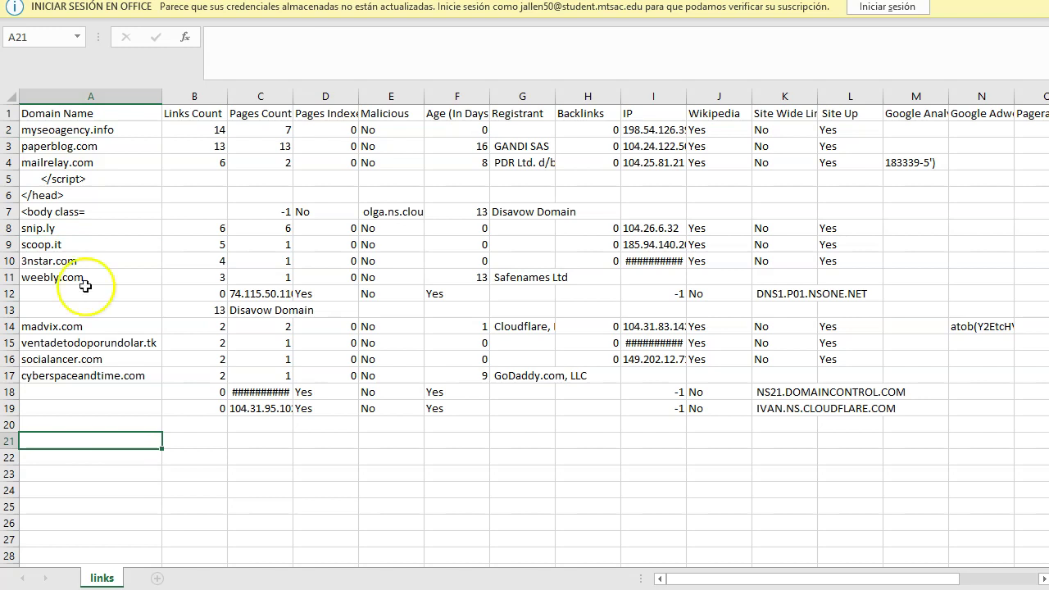
left_click(75, 113)
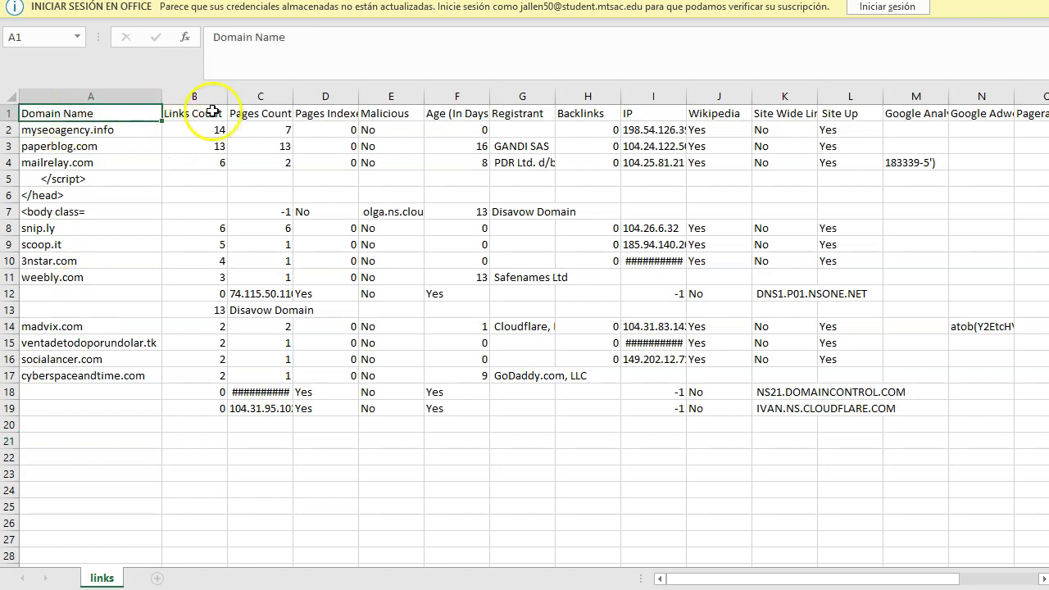
left_click(209, 112)
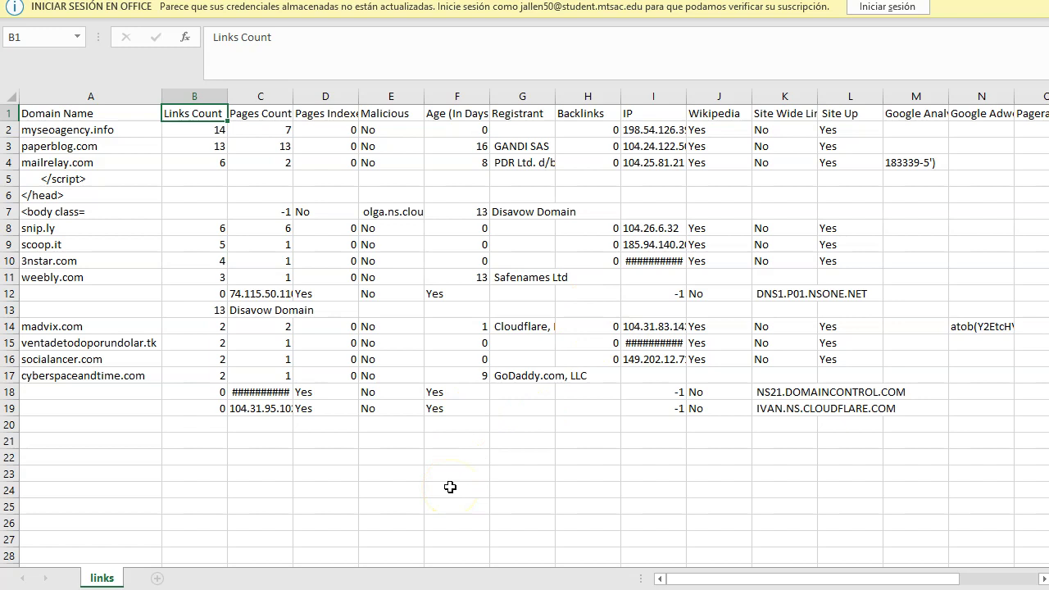
left_click(160, 464)
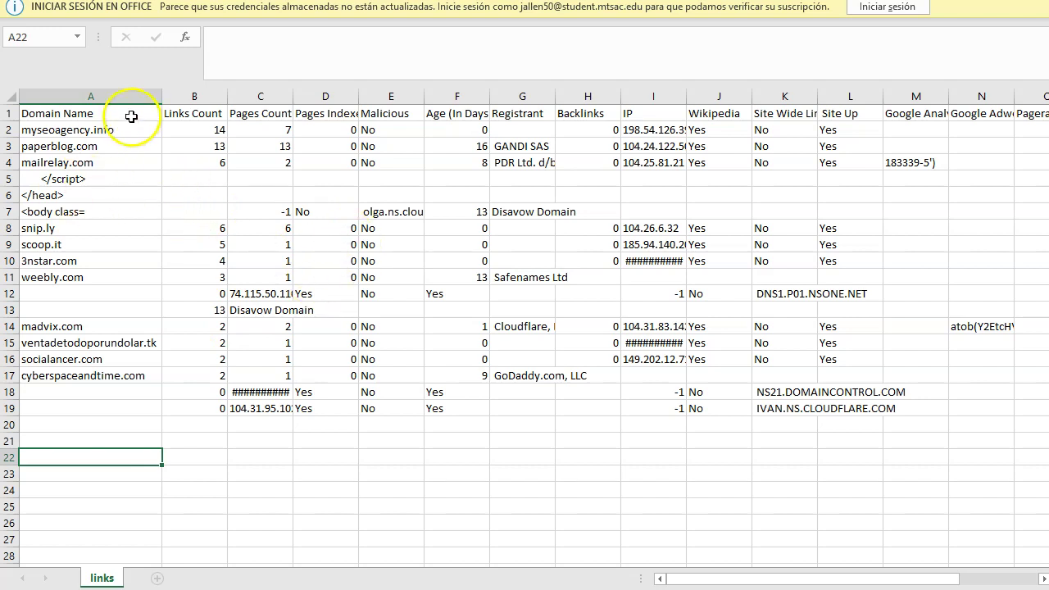
Review the entries in the Domain Name column, starting from myseoagency.info.
left_click(154, 131)
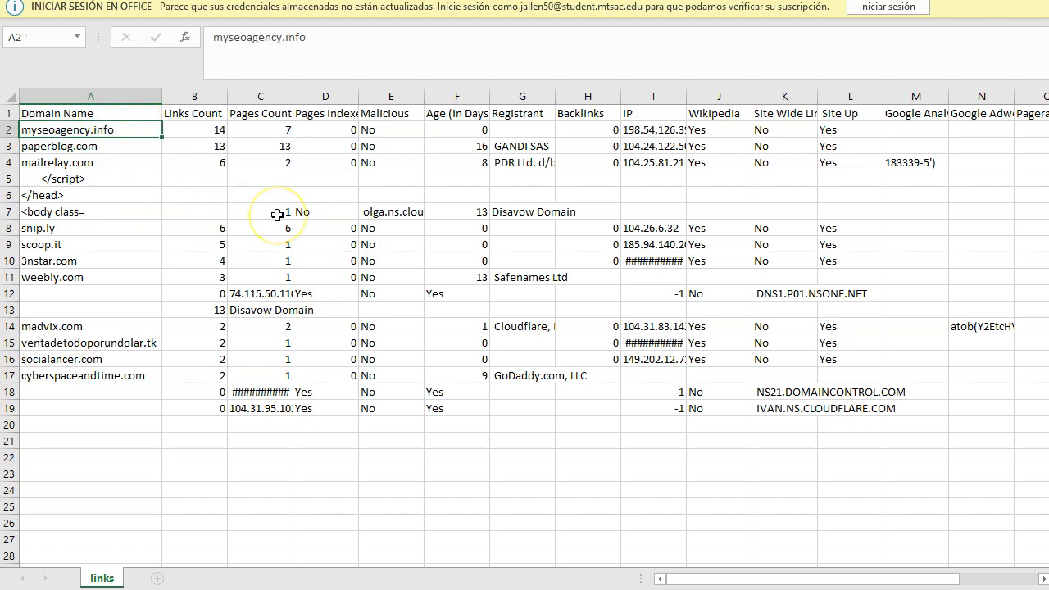
key("Down")
key("Down")
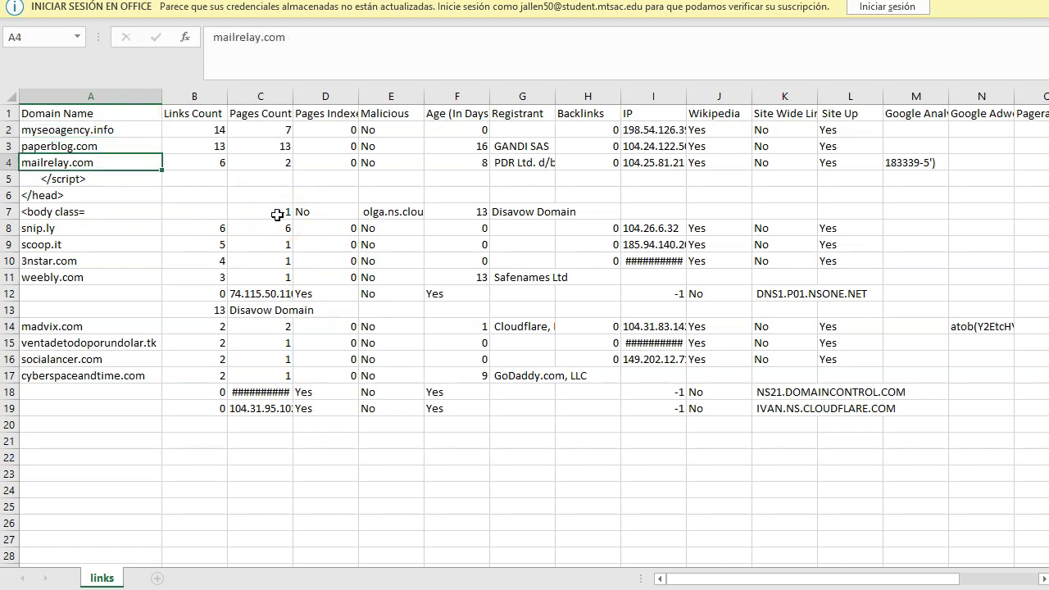
key("Up")
key("Up")
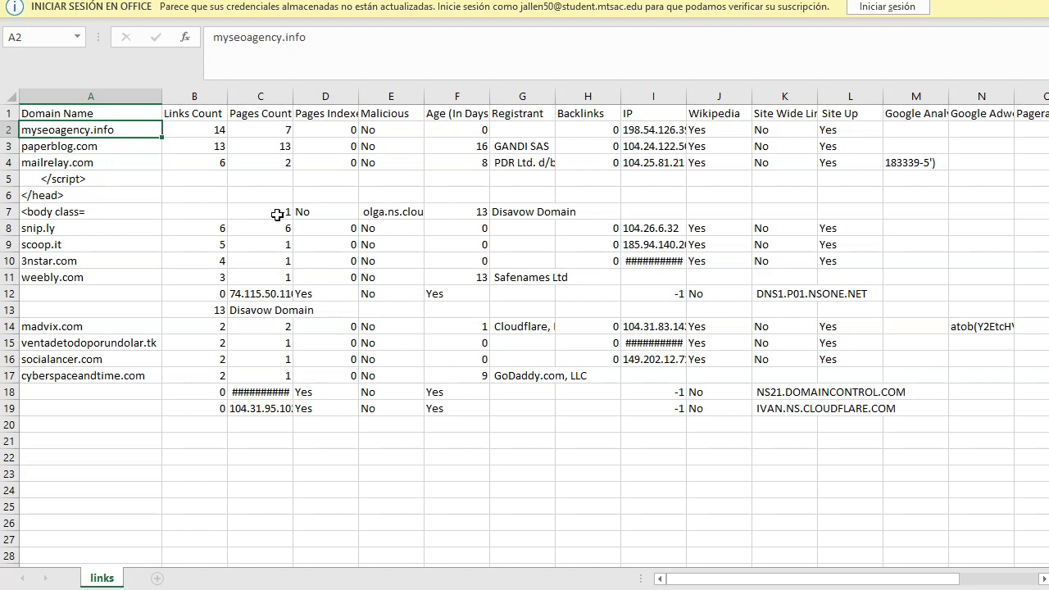
key("Down")
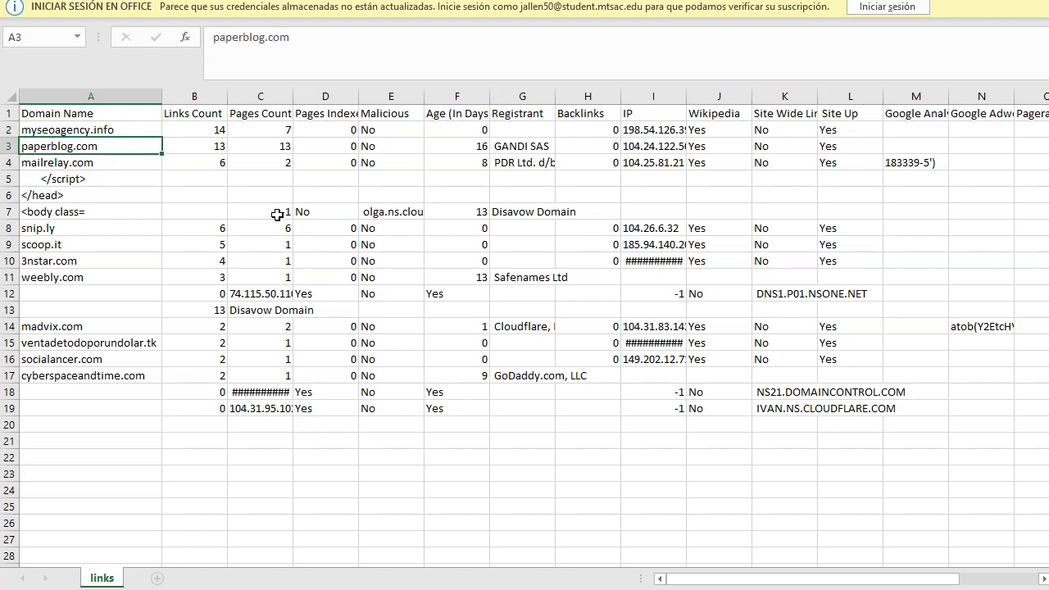
key("Down")
key("Down")
key("Down")
key("Down")
key("Down")
key("Down")
key("Up")
key("Down")
key("Down")
key("Down")
key("Down")
key("Down")
key("Down")
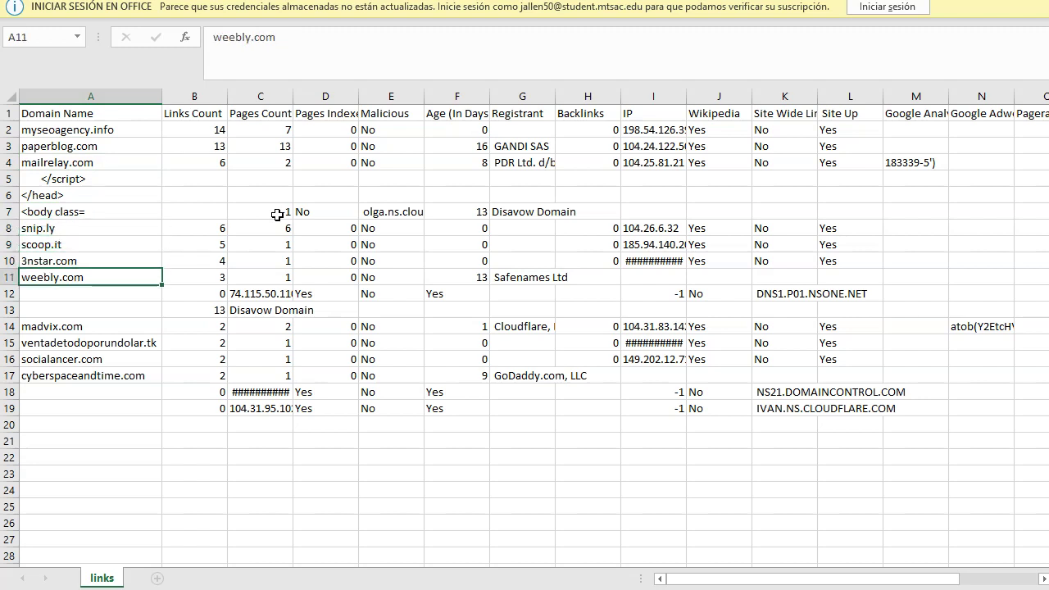
key("Down")
key("Down")
key("Down")
key("Down")
key("Up")
key("Up")
key("Up")
key("Up")
key("Up")
key("Up")
key("Up")
key("Up")
key("Up")
key("Up")
key("Up")
key("Up")
key("Up")
key("Up")
key("Up")
key("Up")
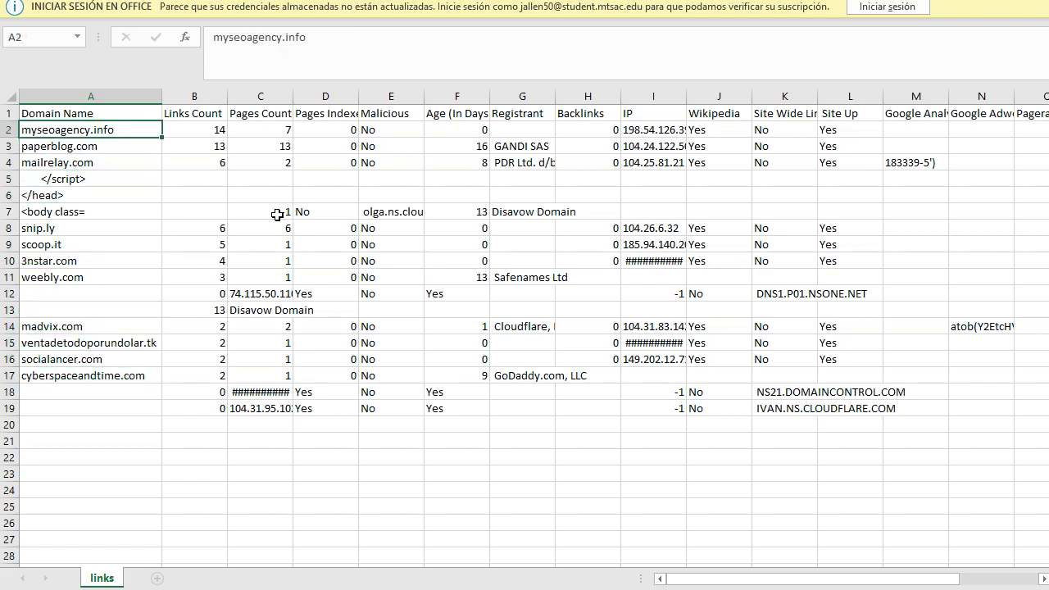
Examine the first rows of the Links Count and Pages Count columns and the Pages Indexed header.
key("Right")
key("Up")
key("Down")
key("Down")
key("Down")
key("Up")
key("Up")
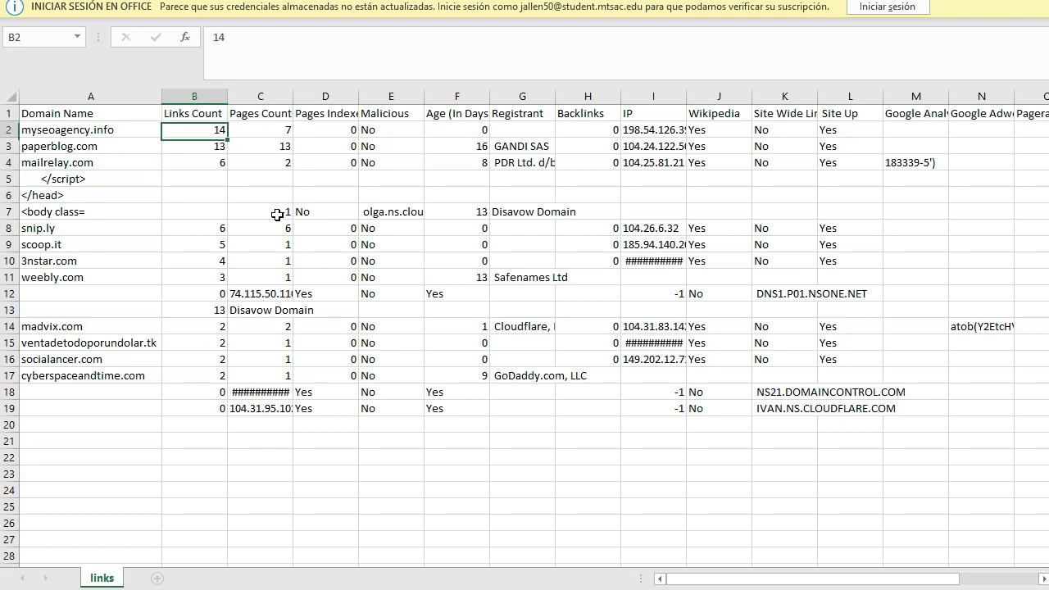
key("Right")
key("Up")
key("Down")
key("Down")
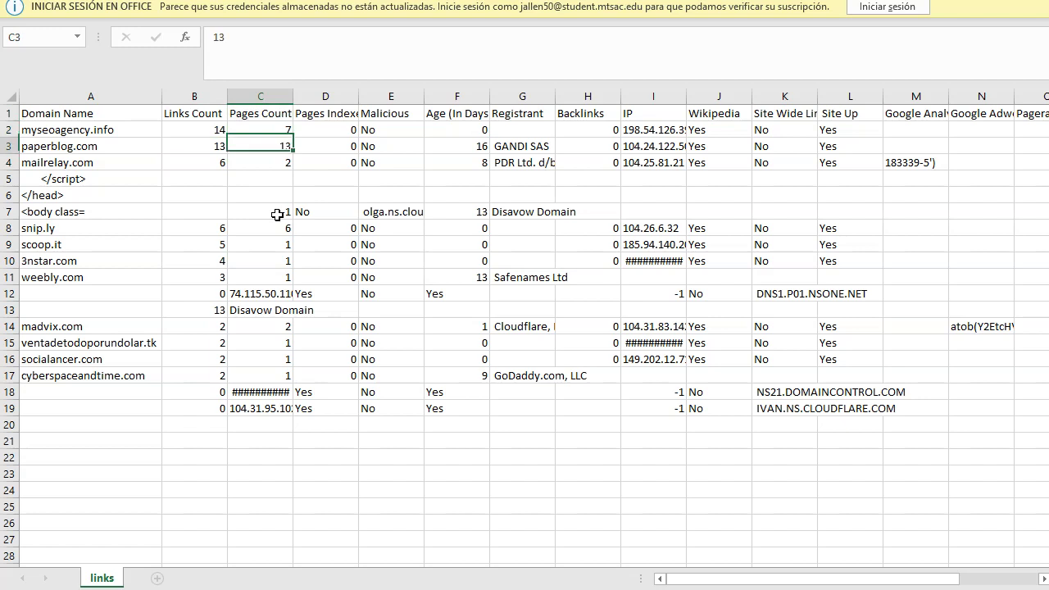
key("Down")
key("Right")
key("Right")
key("Up")
key("Left")
key("Up")
key("Up")
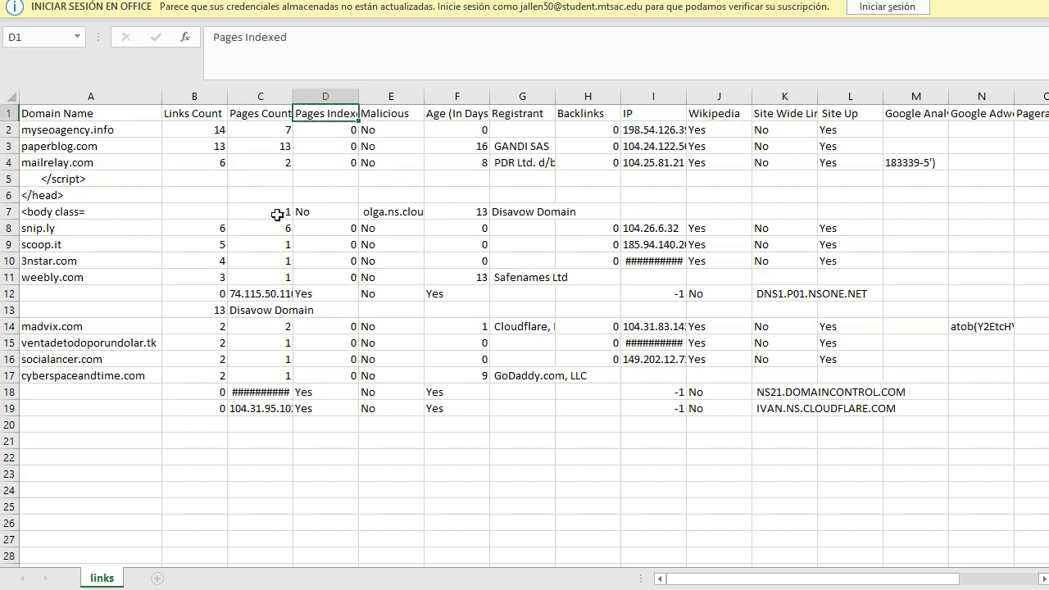
Examine the column headers from Malicious through Google Adwords, checking the first Age (In Days) values.
key("Right")
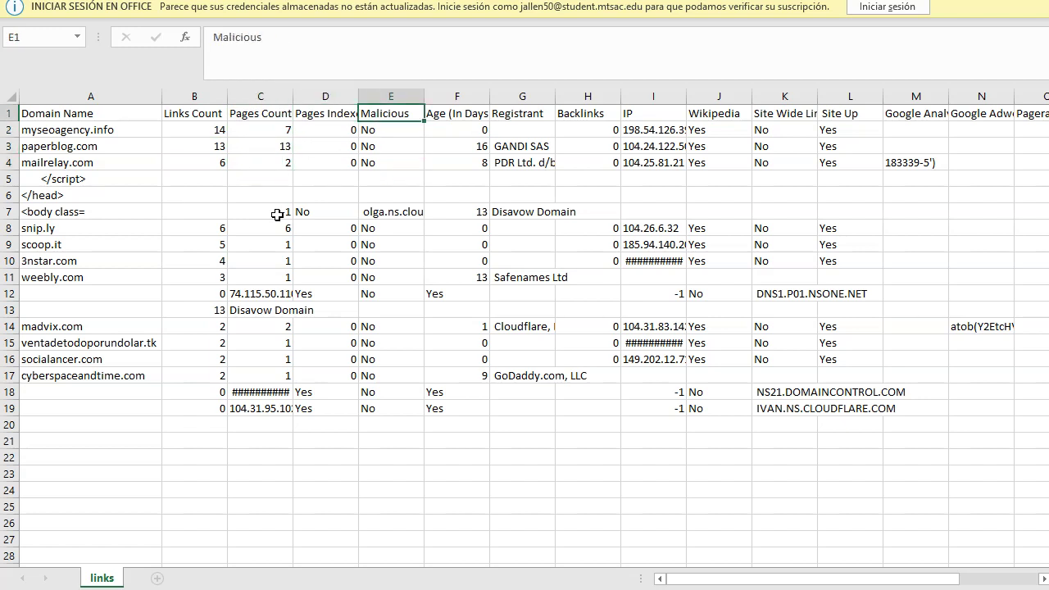
key("Right")
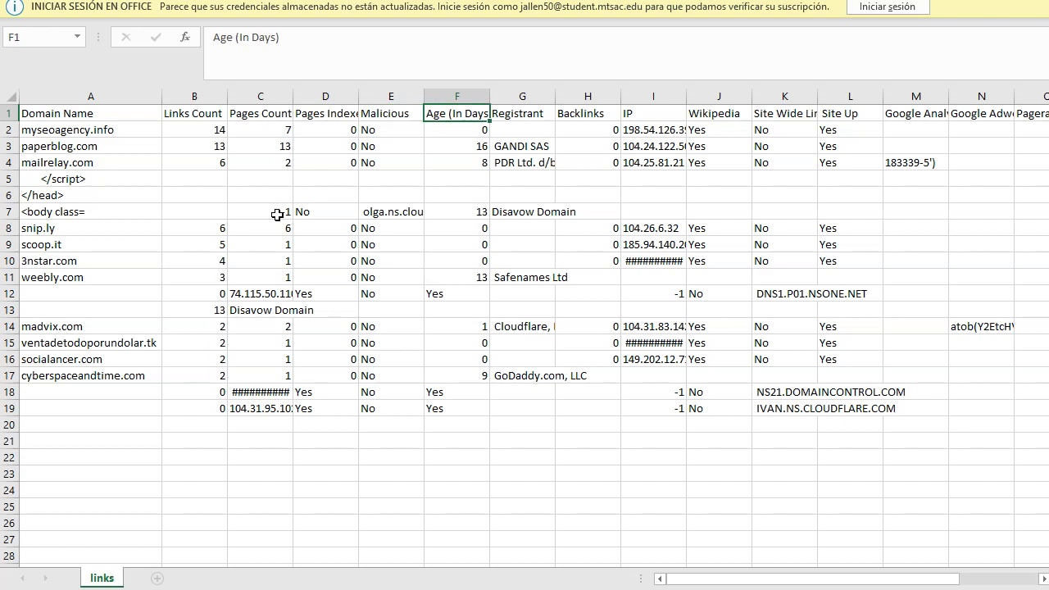
key("Down")
key("Down")
key("Up")
key("Up")
key("Right")
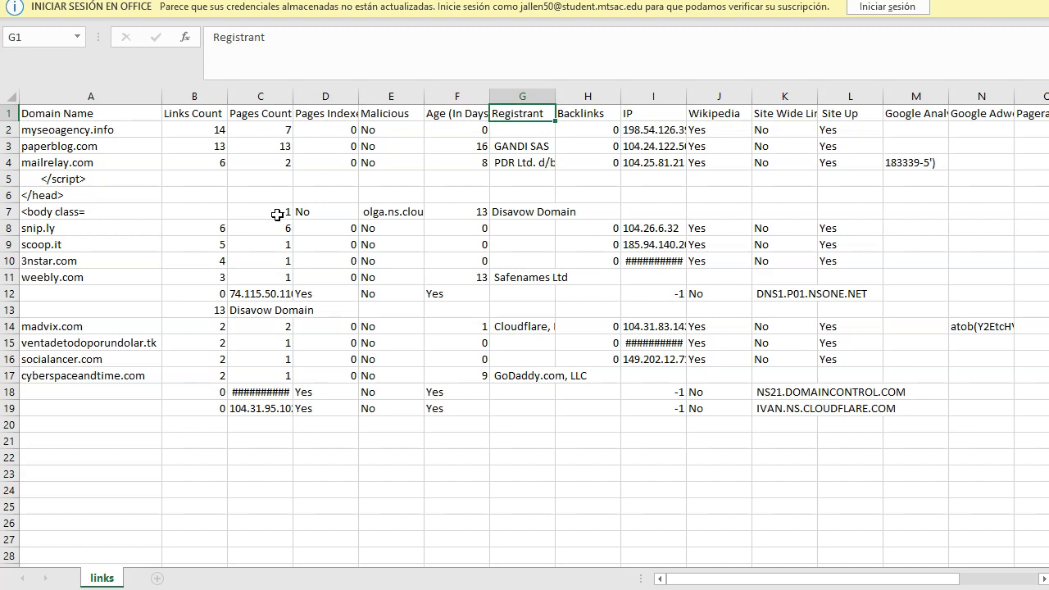
key("Right")
key("Right")
key("Right")
key("Right")
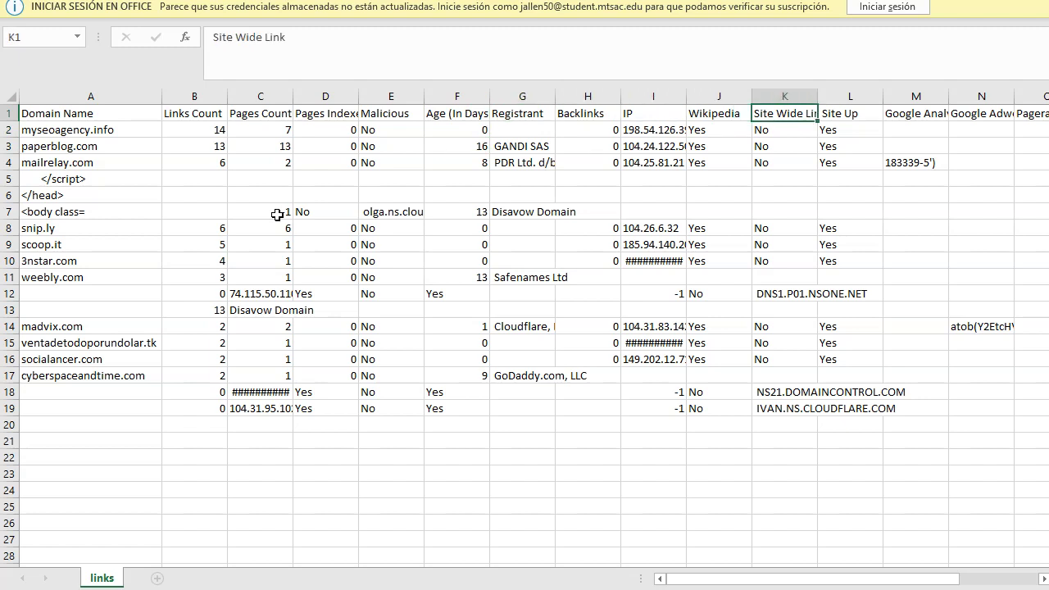
key("Right")
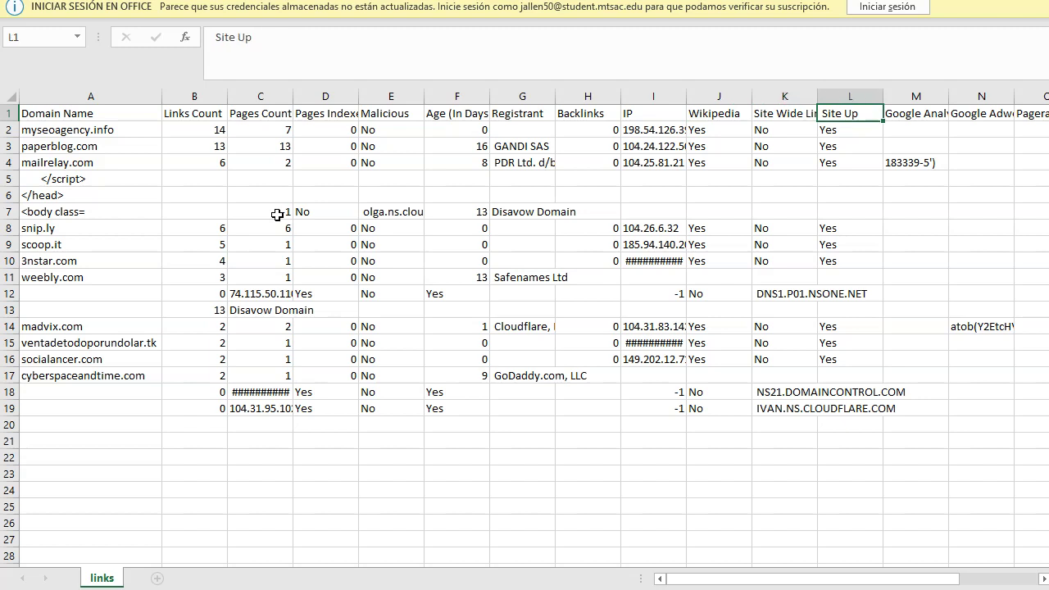
key("Right")
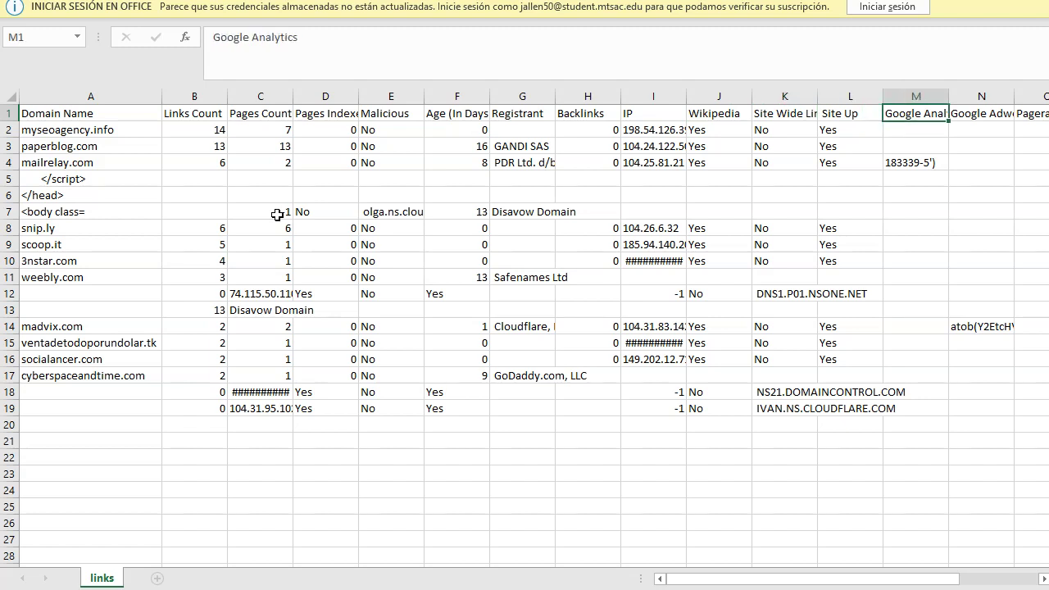
key("Right")
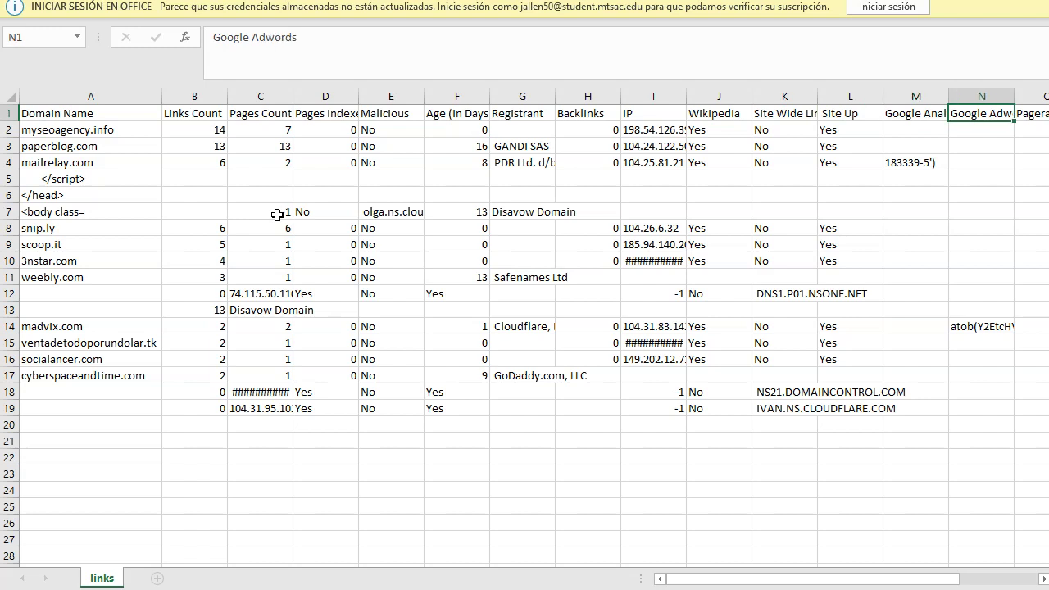
Review the values in the Pagerank column for the listed domains.
key("Right")
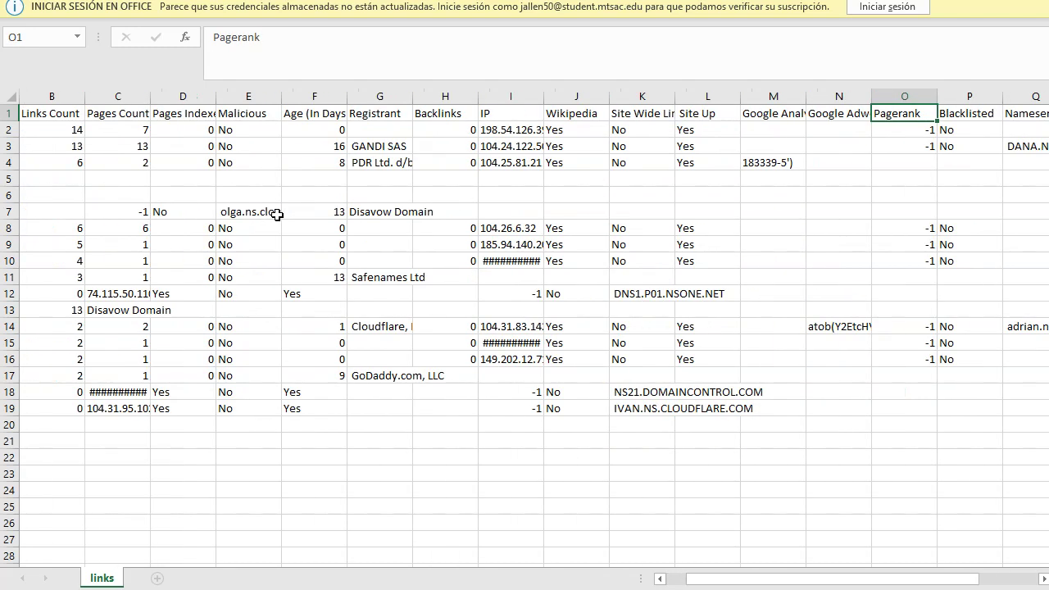
key("Down")
key("Down")
key("Down")
key("Down")
key("Down")
key("Down")
key("Down")
key("Down")
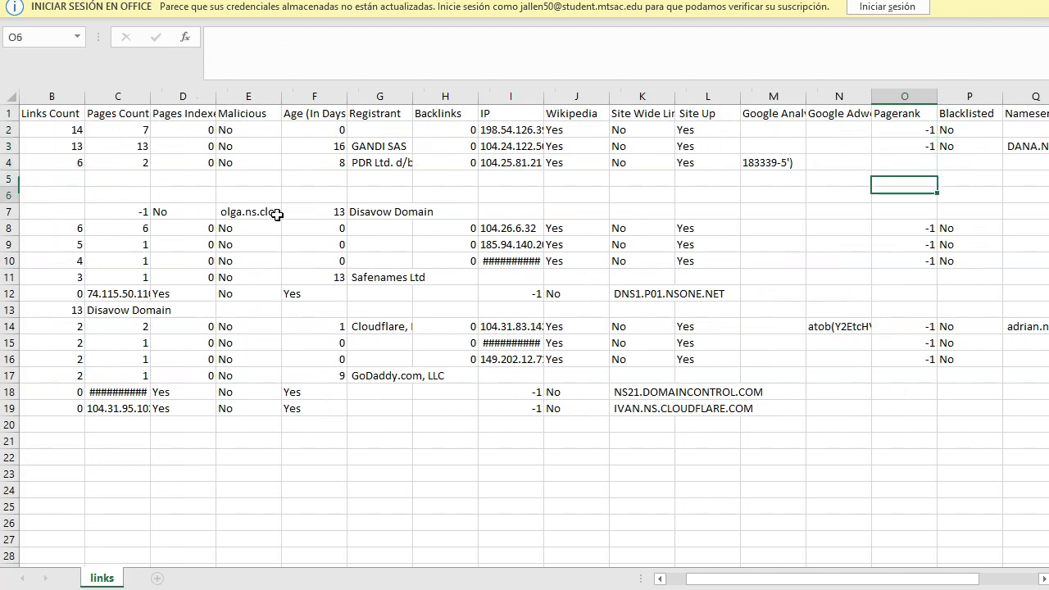
key("Down")
key("Down")
key("Down")
key("Down")
key("Down")
key("Down")
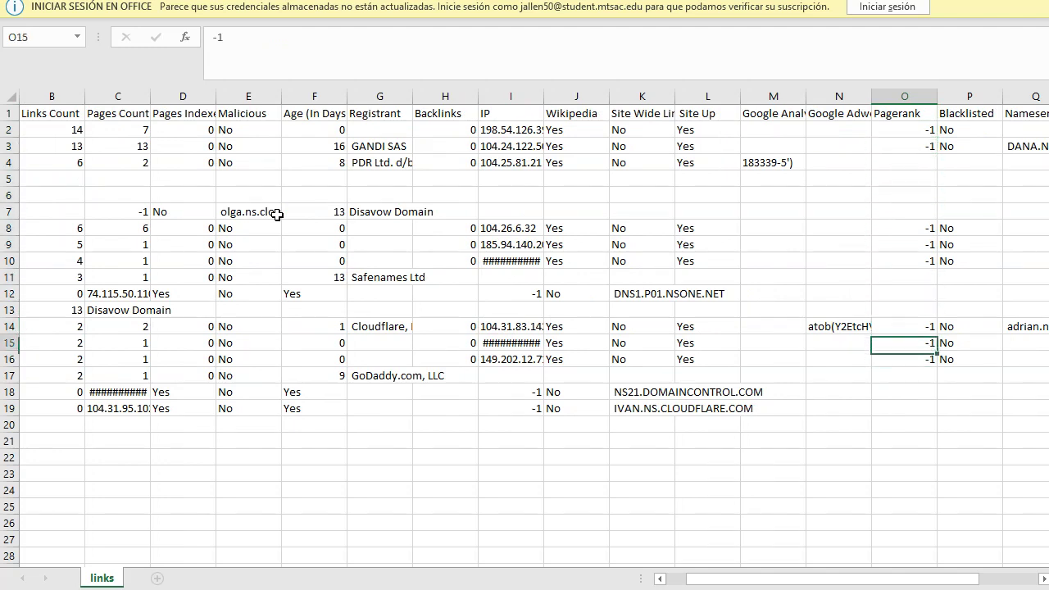
Review the Blacklisted column from its header down to row 17.
key("Right")
key("Up")
key("Up")
key("Up")
key("Up")
key("Up")
key("Up")
key("Up")
key("Up")
key("Up")
key("Up")
key("Up")
key("Up")
key("Up")
key("Up")
key("Down")
key("Down")
key("Down")
key("Down")
key("Down")
key("Down")
key("Down")
key("Down")
key("Down")
key("Down")
key("Down")
key("Down")
key("Down")
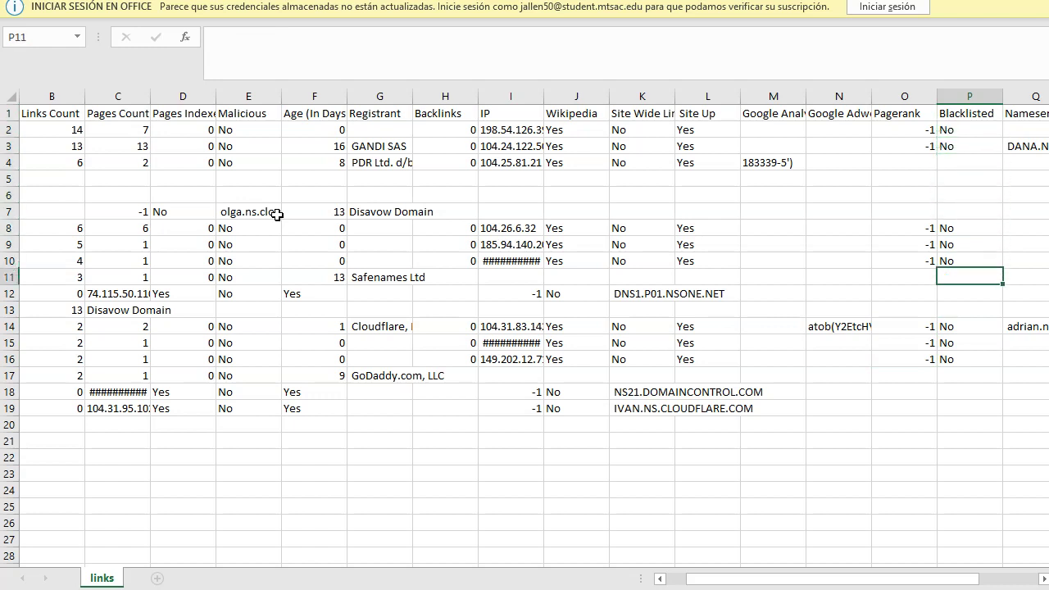
key("Down")
key("Down")
key("Down")
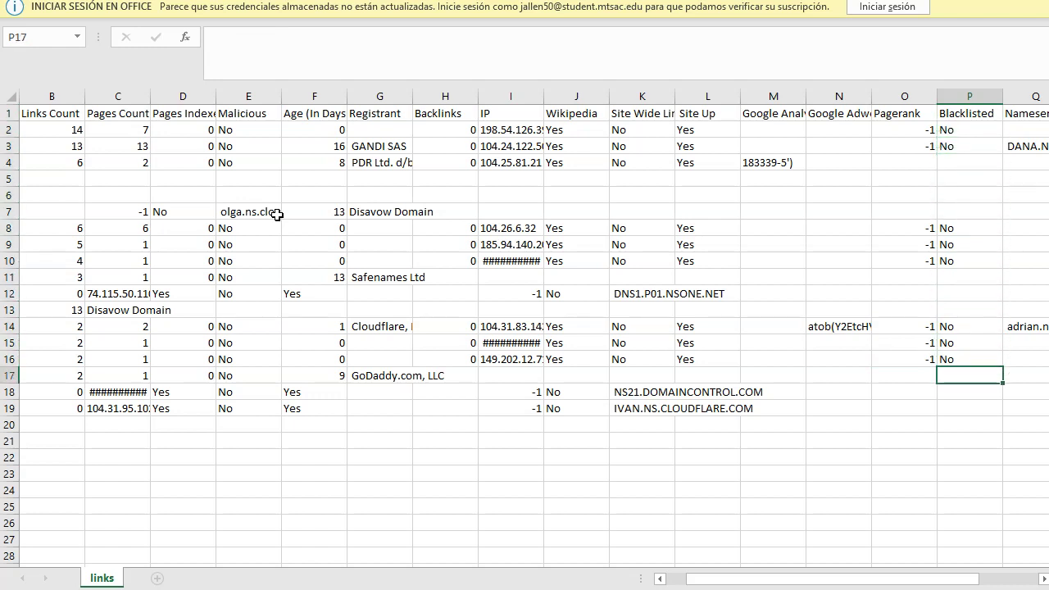
Look across row 17 to bring the Nameserver, Bad sites and Verdict columns into view for review.
key("Left")
key("Left")
key("Left")
key("Left")
key("Left")
key("Left")
key("Left")
key("Left")
key("Left")
key("Left")
key("Left")
key("Left")
key("Left")
key("Left")
key("Right")
key("Right")
key("Right")
key("Right")
key("Right")
key("Right")
key("Right")
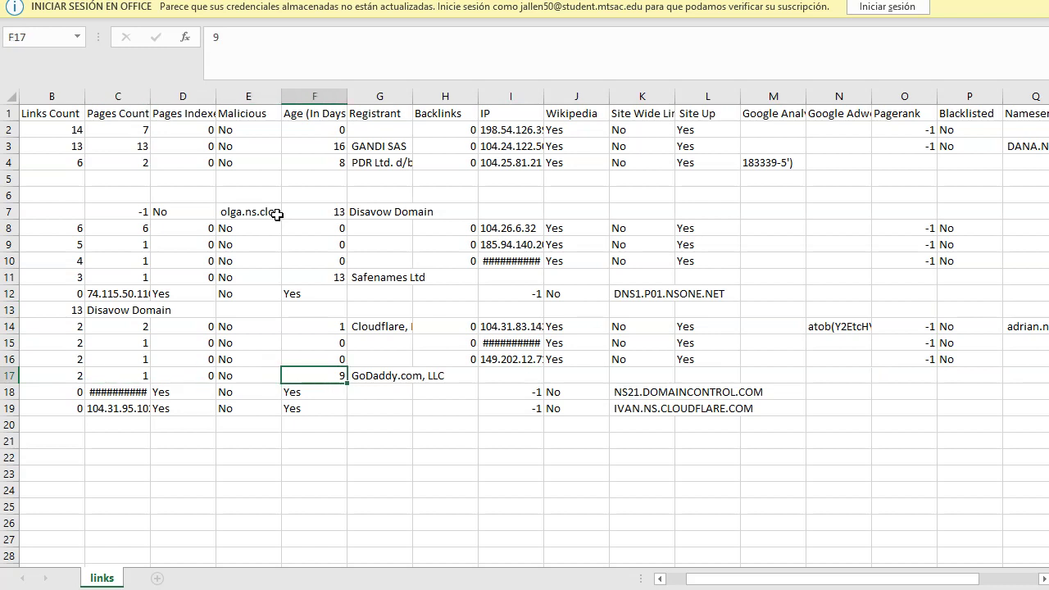
key("Right")
key("Right")
key("Right")
key("Right")
key("Right")
key("Right")
key("Right")
key("Right")
key("Right")
key("Right")
key("Right")
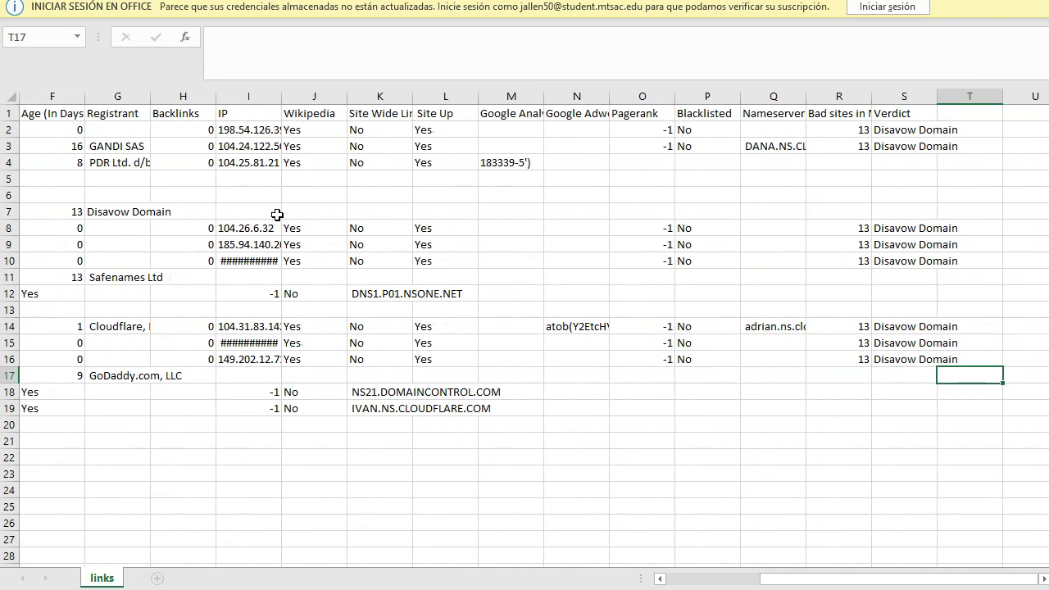
Examine the Verdict column's header and its first entries in rows 2 to 4.
key("Left")
key("Up")
key("Up")
key("Up")
key("Up")
key("Up")
key("Up")
key("Up")
key("Up")
key("Up")
key("Up")
key("Up")
key("Up")
key("Up")
key("Up")
key("Up")
key("Up")
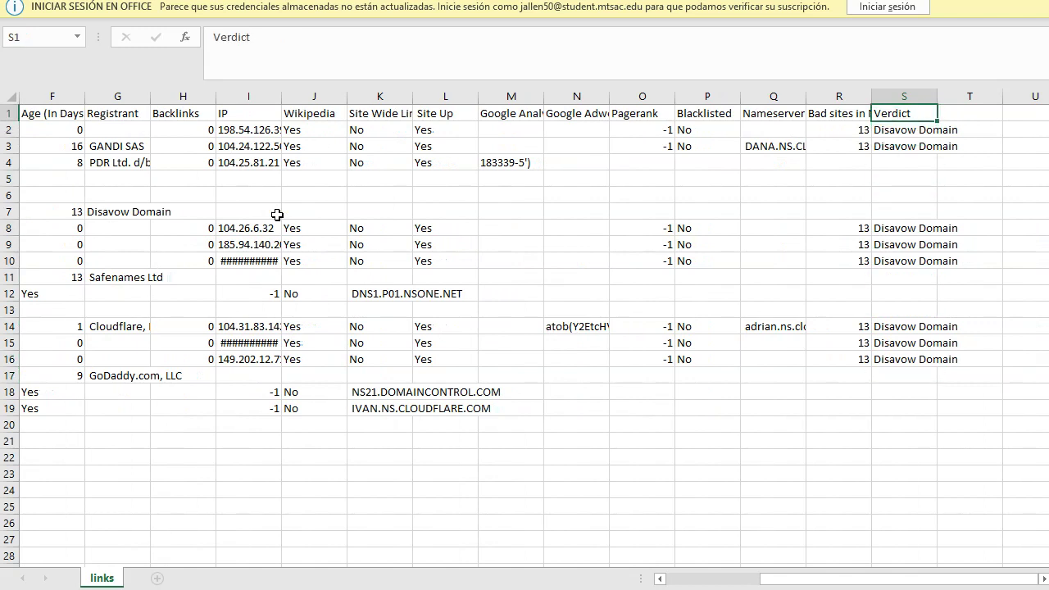
key("Down")
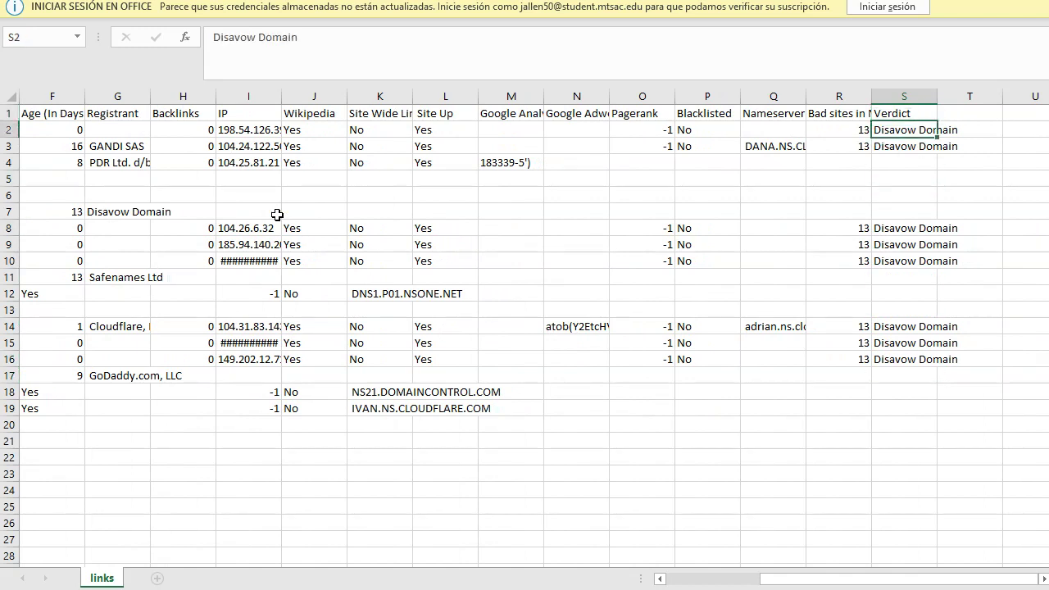
key("Down")
key("Down")
key("Up")
key("Up")
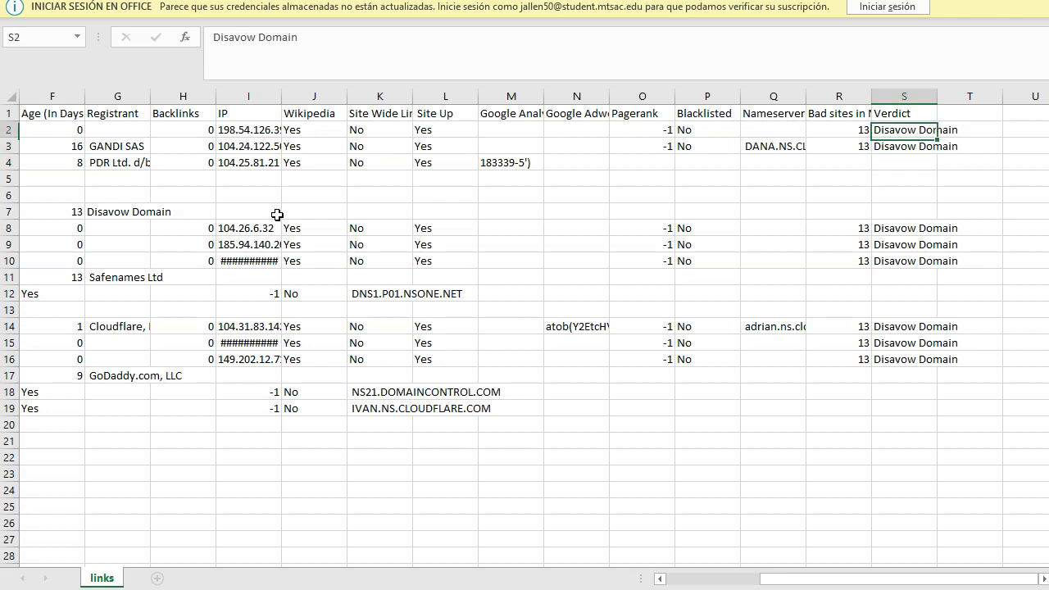
Review the remaining verdicts down the Verdict column to row 16.
key("Down")
key("Down")
key("Down")
key("Down")
key("Down")
key("Down")
key("Down")
key("Down")
key("Down")
key("Down")
key("Down")
key("Down")
key("Down")
key("Down")
key("Up")
key("Up")
Look back along row 14 to the madvix.com domain name and check the entry in cell C13.
key("Left")
key("Left")
key("Left")
key("Left")
key("Left")
key("Left")
key("Left")
key("Left")
key("Left")
key("Left")
key("Left")
key("Left")
key("Left")
key("Left")
key("Left")
key("Left")
key("Left")
key("Left")
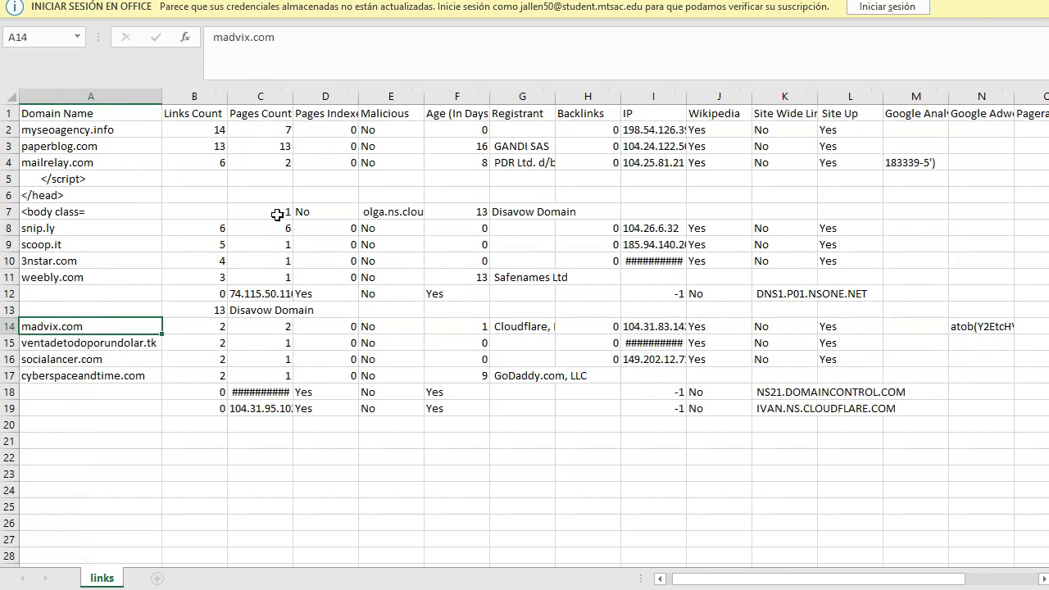
key("Up")
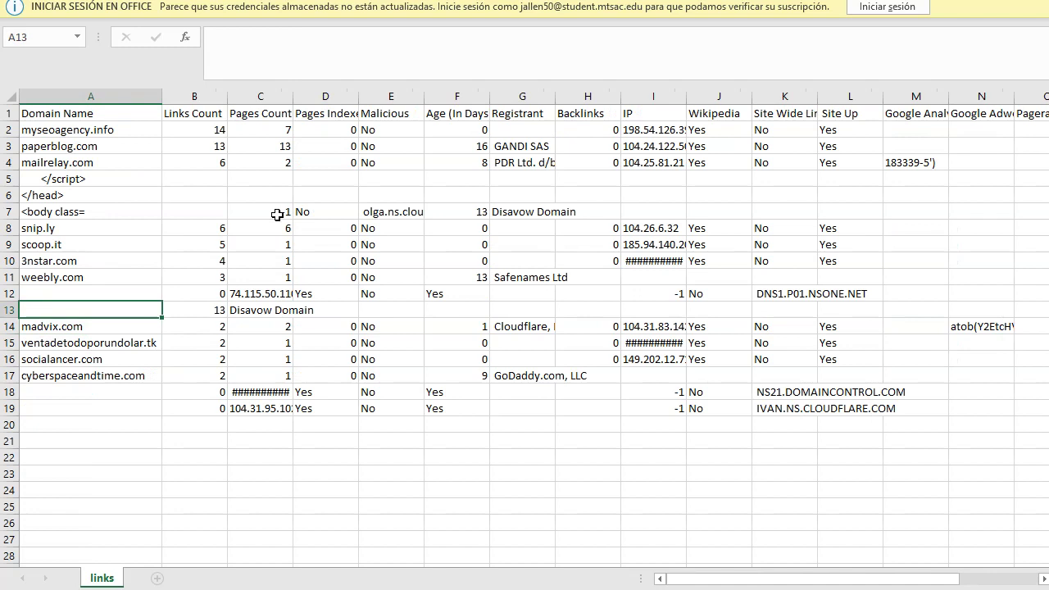
key("Right")
key("Right")
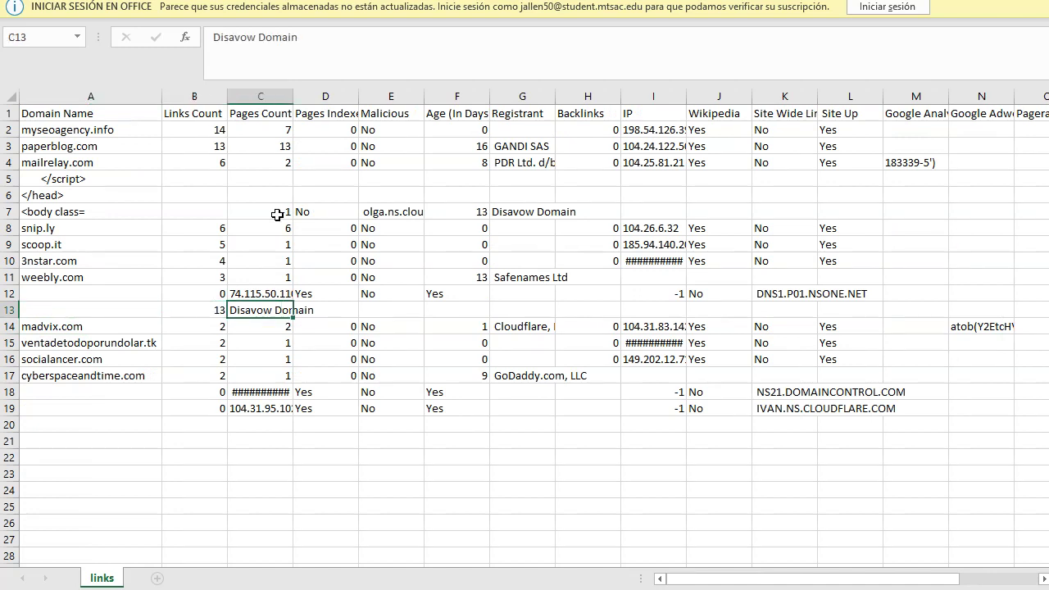
Review the Domain Name column from row 13 up to the first domain in cell A2.
key("Left")
key("Left")
key("Up")
key("Up")
key("Up")
key("Up")
key("Up")
key("Up")
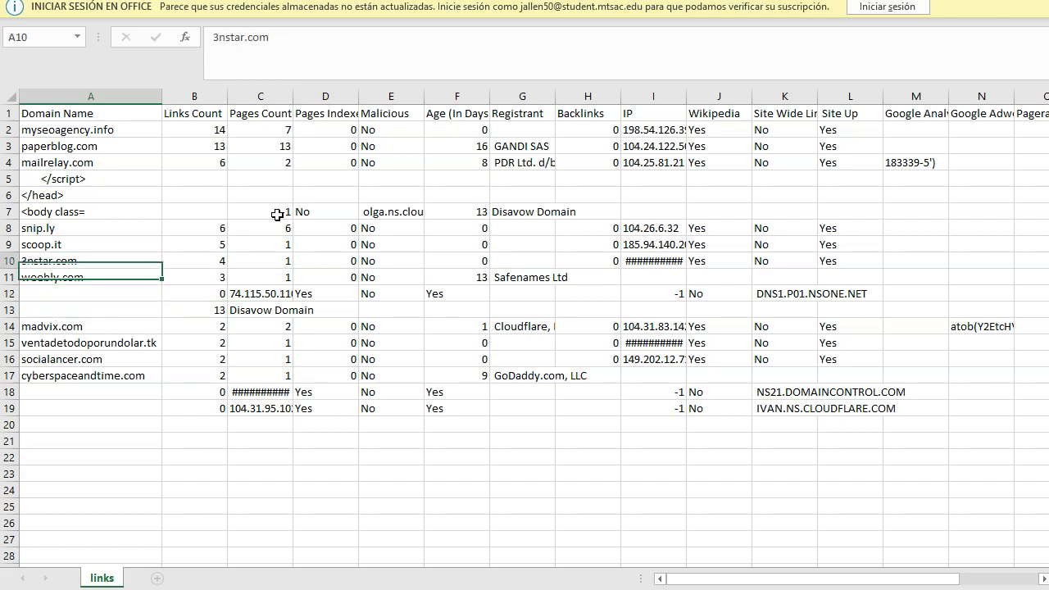
key("Up")
key("Up")
key("Up")
key("Up")
key("Up")
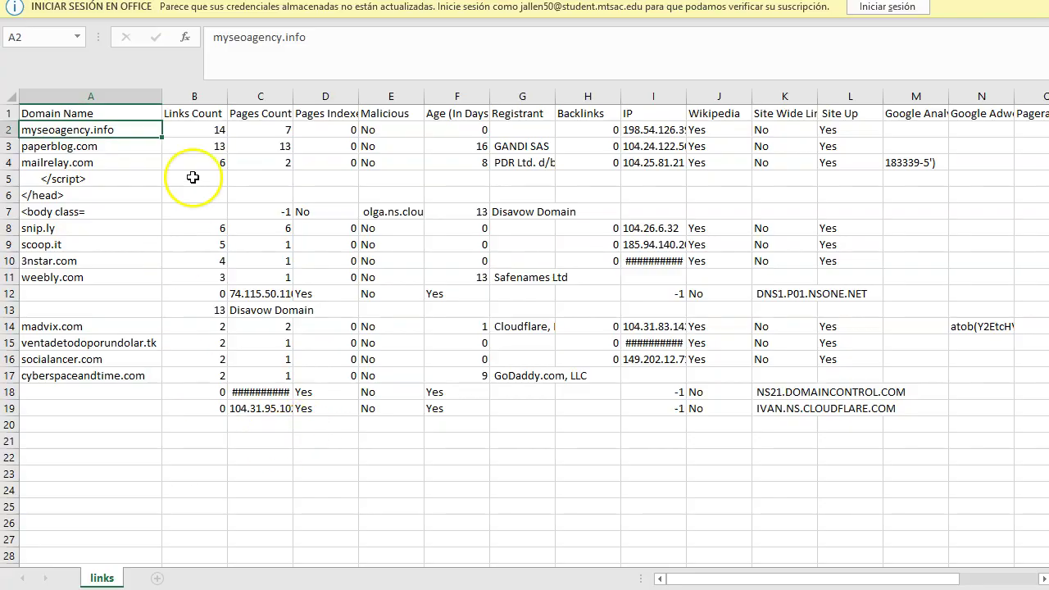
Copy myseoagency.info from cell A2, open that site in Chrome and look over its home page.
left_click_drag(305, 38, 200, 41)
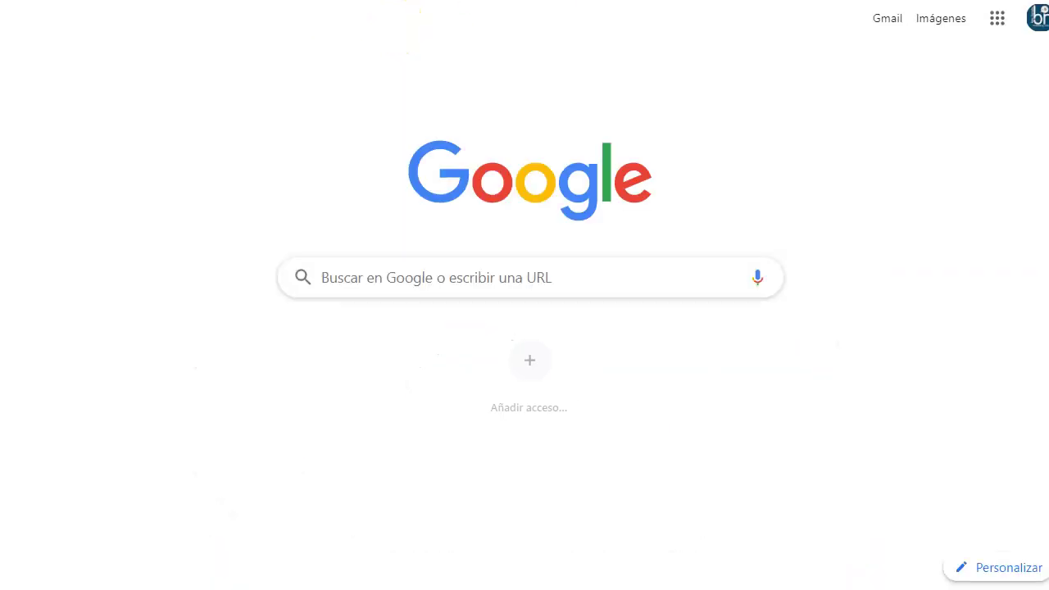
type("myseoagency.info")
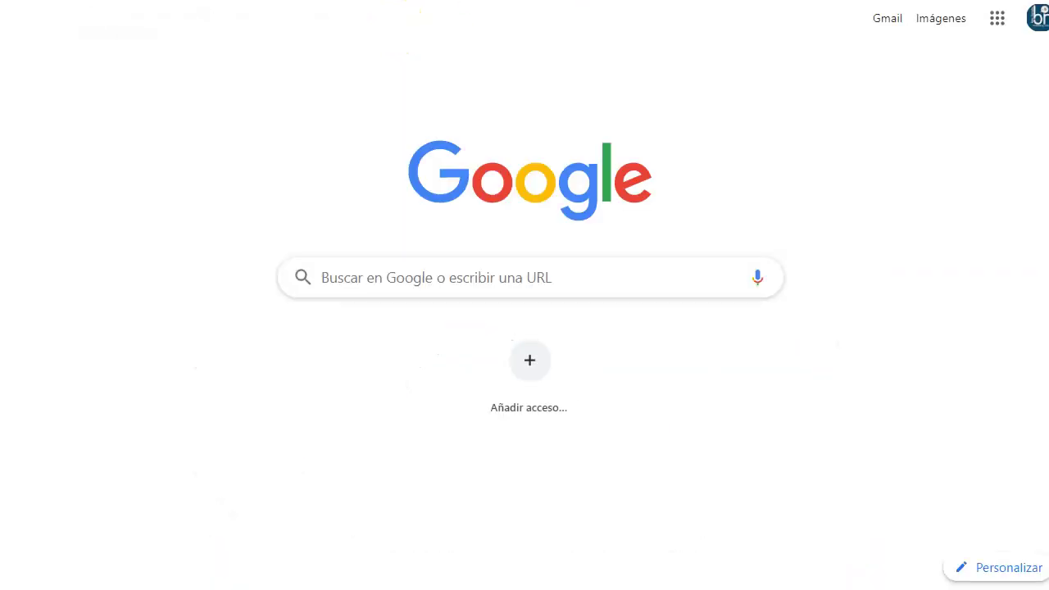
key("Return")
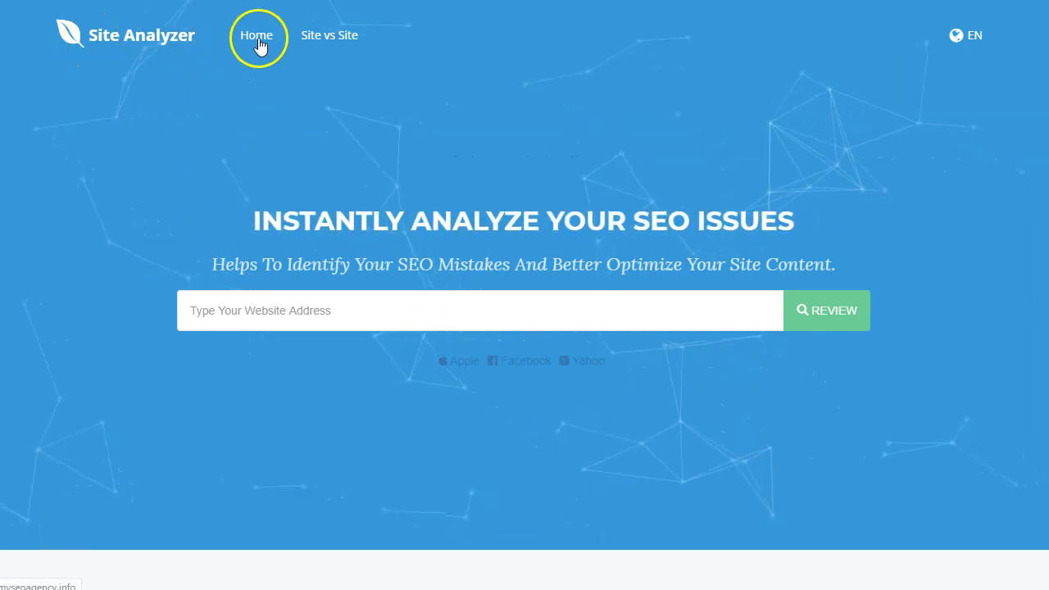
scroll(364, 309, "down", 10)
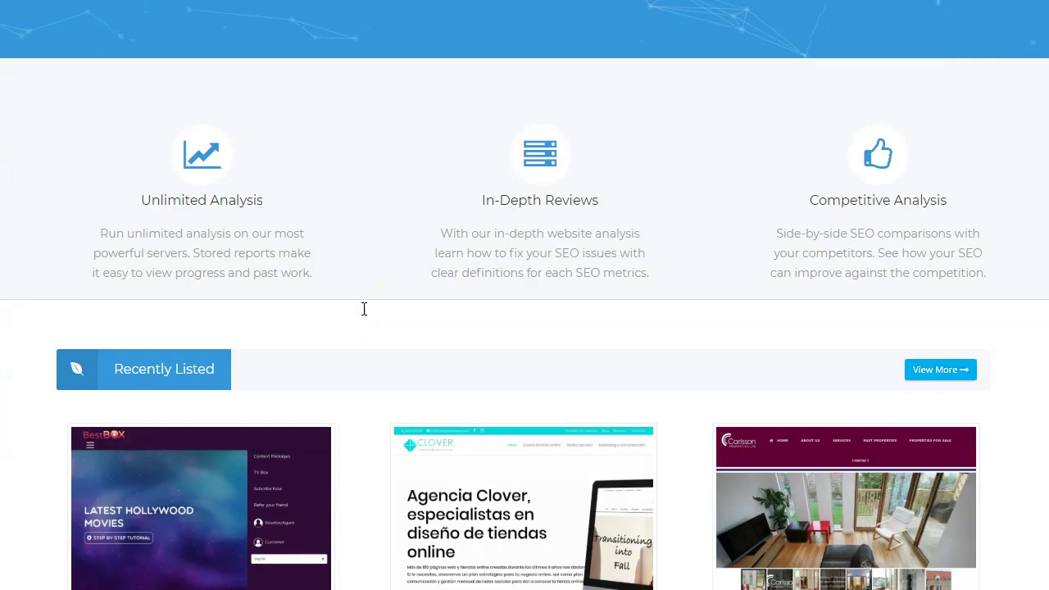
scroll(366, 317, "up", 10)
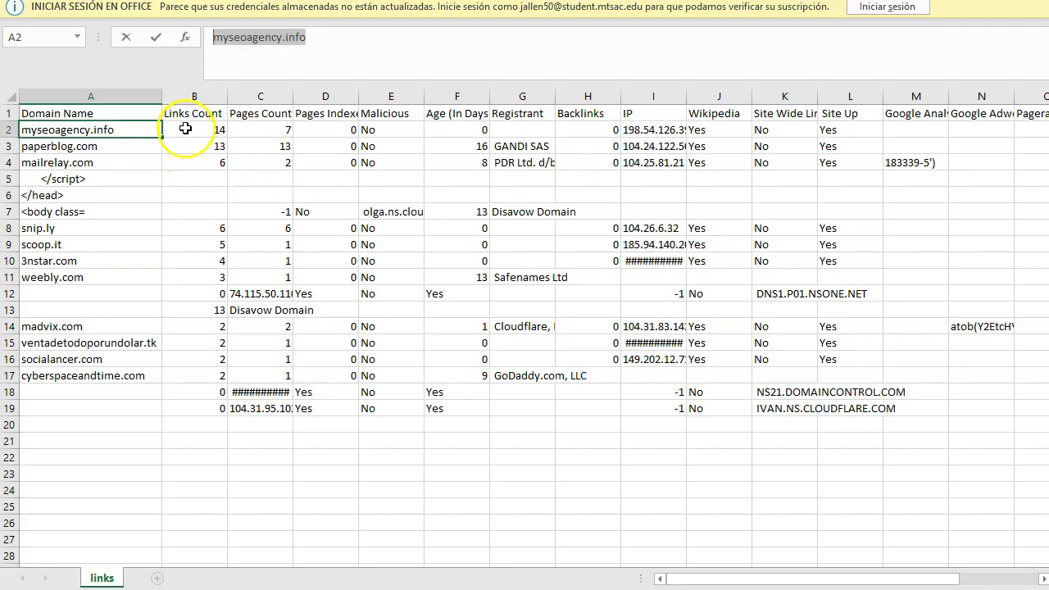
Check the listed domain names in the spreadsheet one by one, from paperblog.com to weebly.com.
left_click(121, 150)
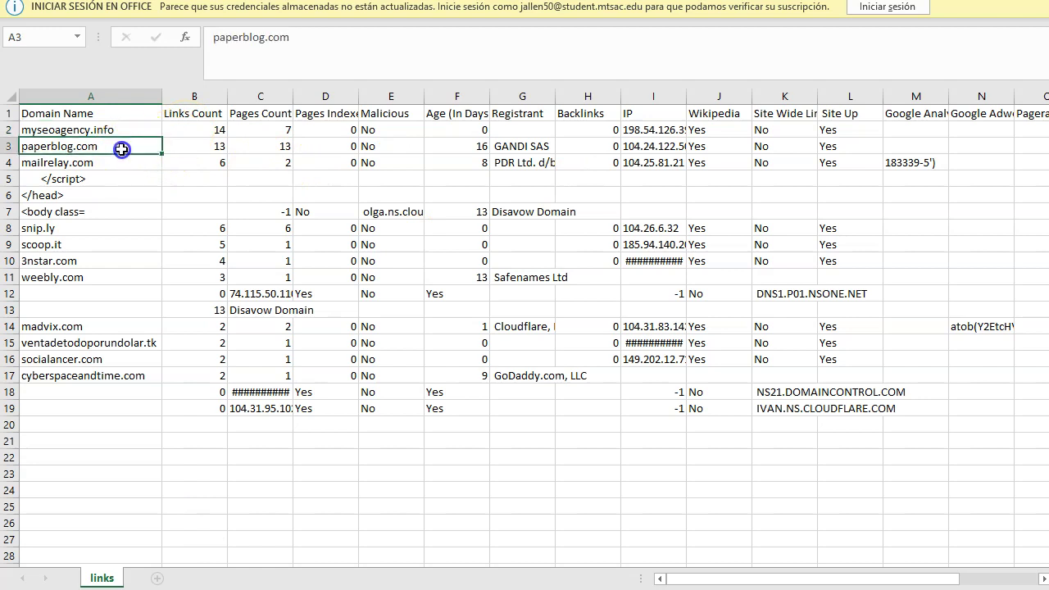
left_click(118, 163)
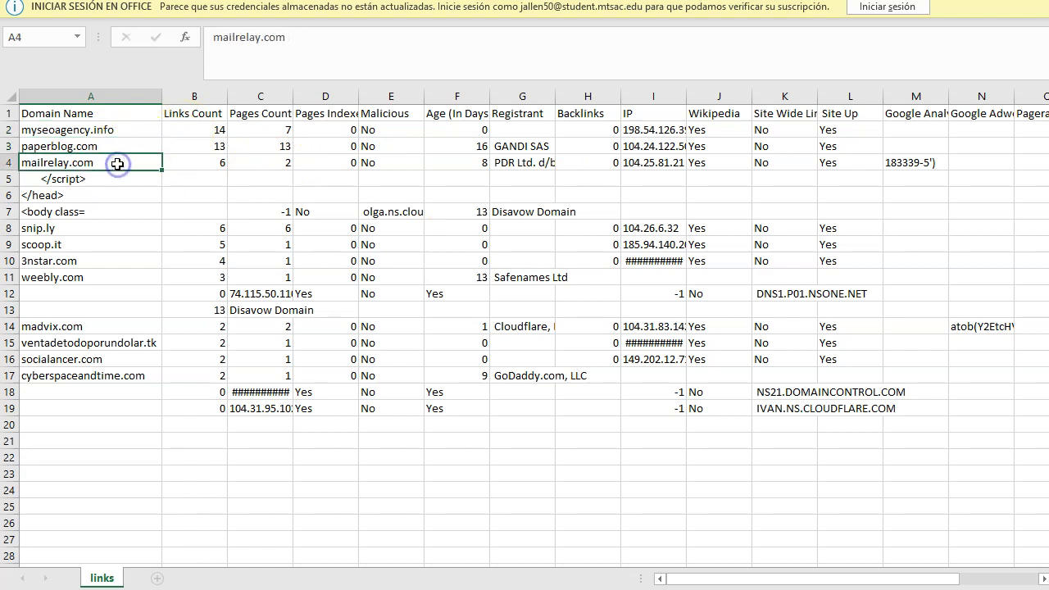
key("Down")
left_click(91, 227)
left_click(95, 244)
left_click(92, 259)
key("Down")
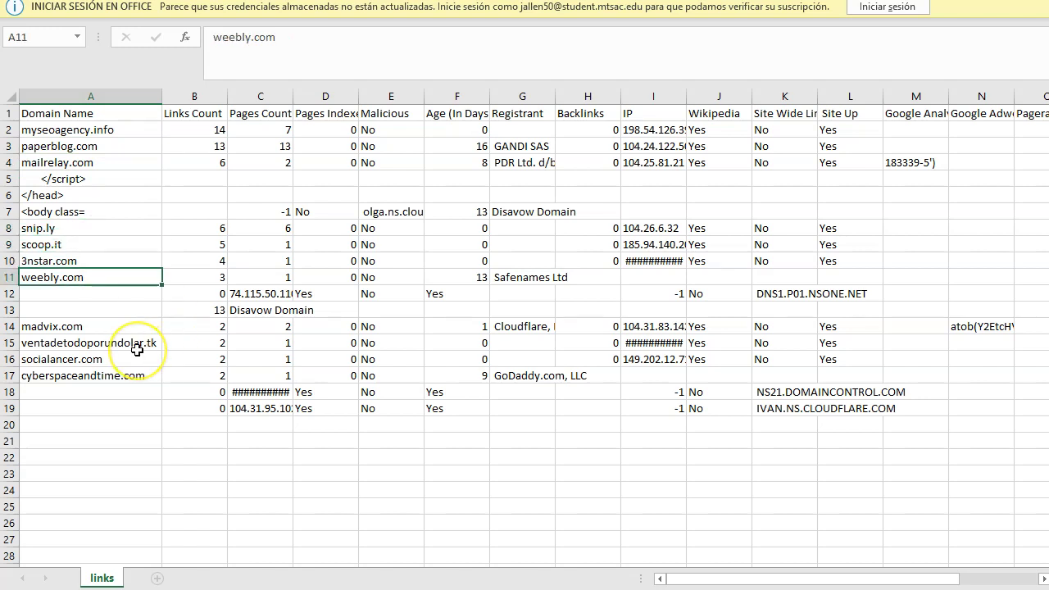
Leave the domain list at empty cell A22 and switch to the Site Analyzer page in Chrome.
left_click(62, 457)
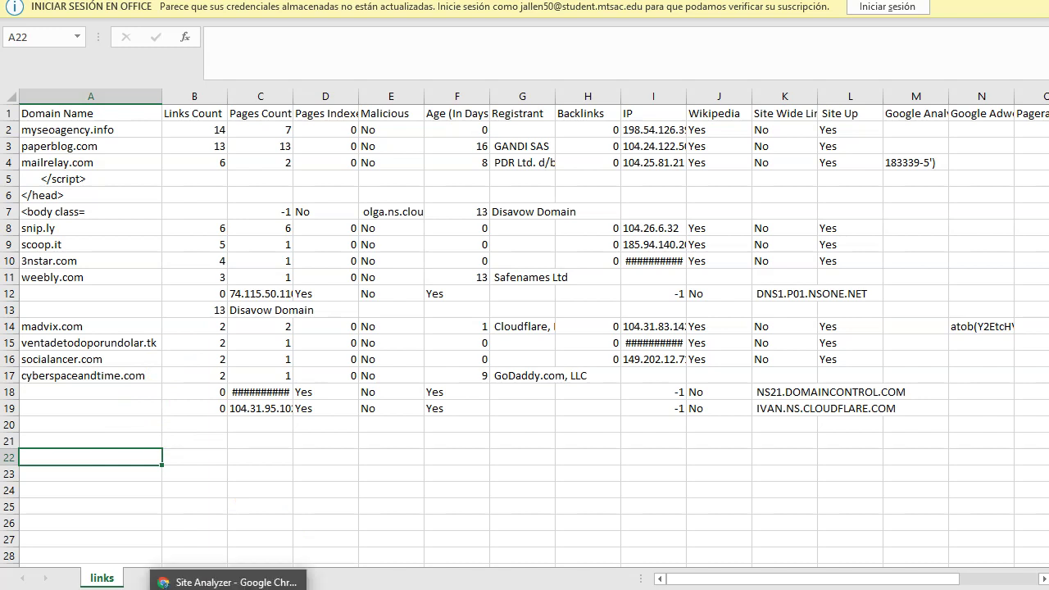
left_click(230, 578)
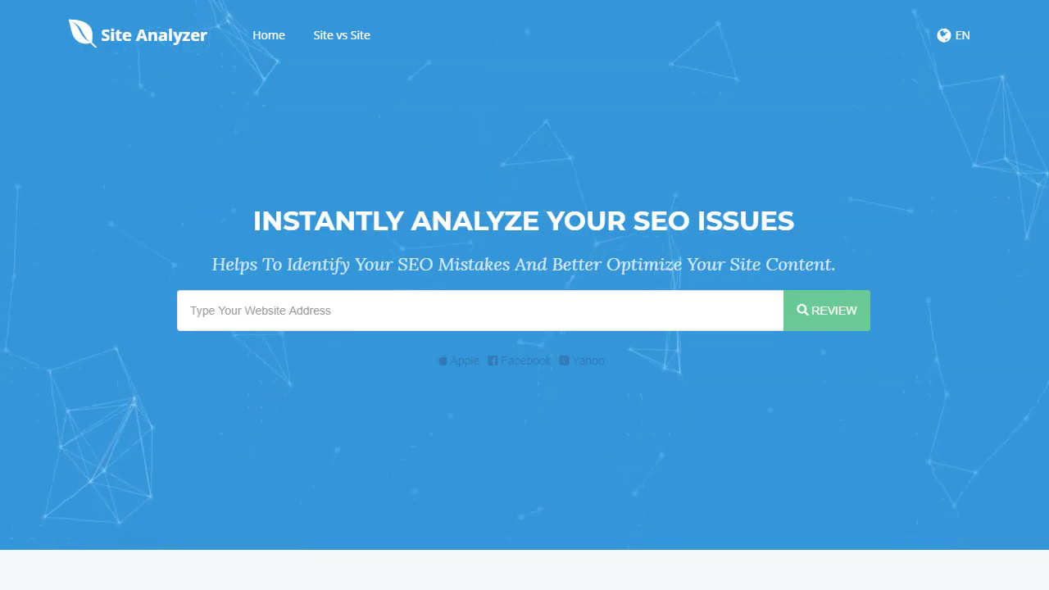